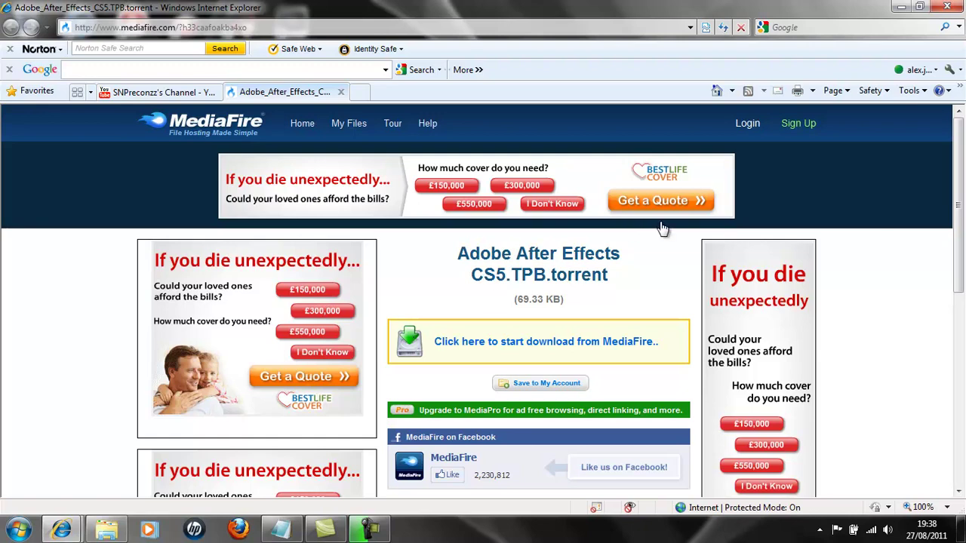
Step: Minimize the MediaFire browser window to reveal the After Effects CS5 folder on the desktop
click(902, 7)
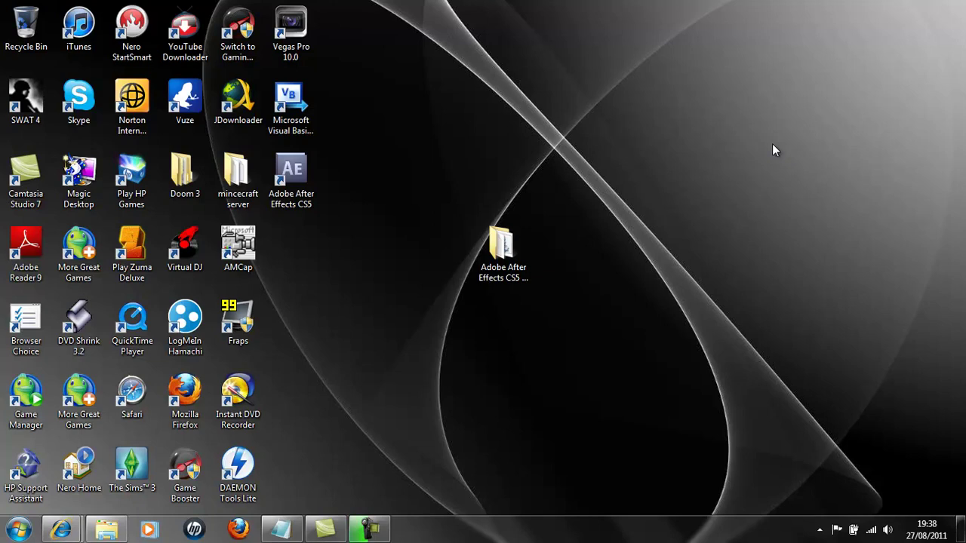
Step: Restore the After Effects CS5 folder window showing Setup, Activation Blocker and Instructions
click(514, 265)
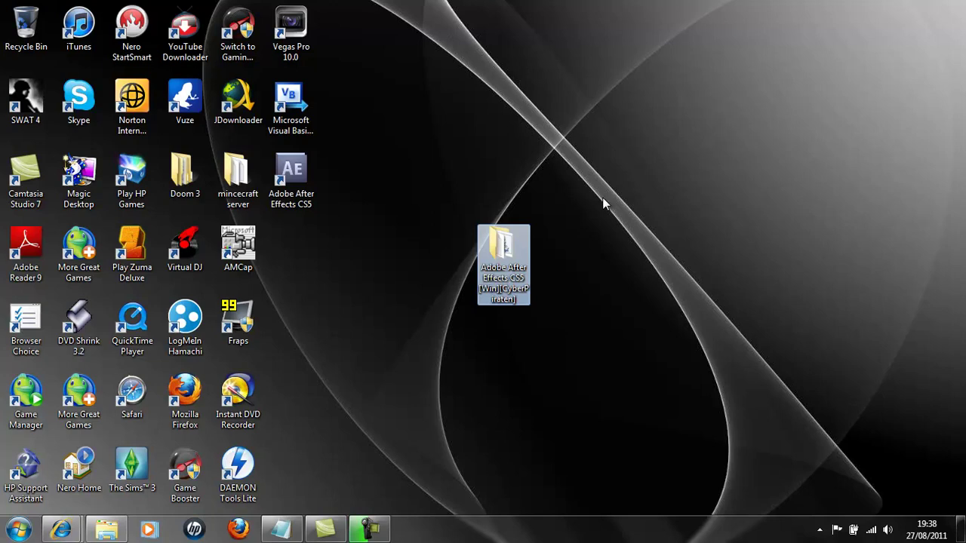
click(536, 256)
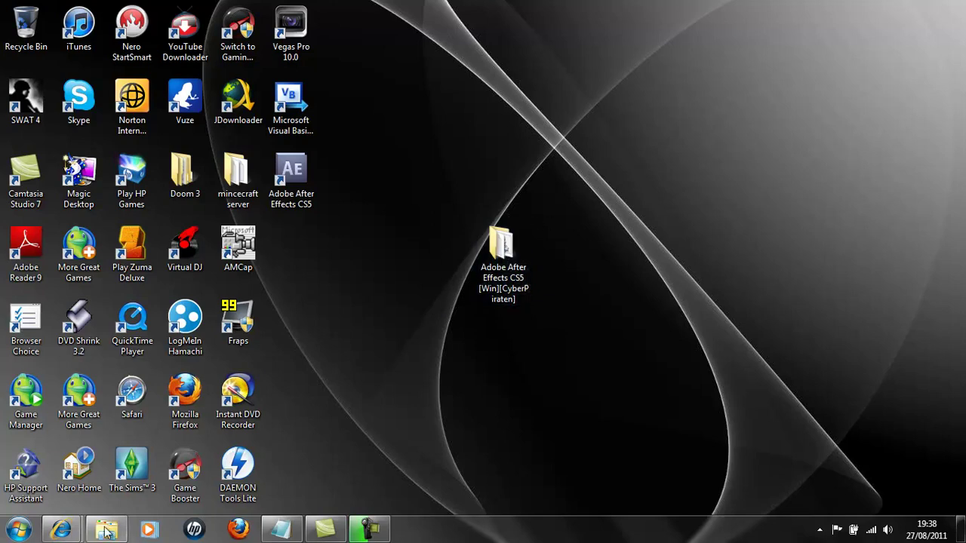
mouse_move(106, 530)
click(202, 507)
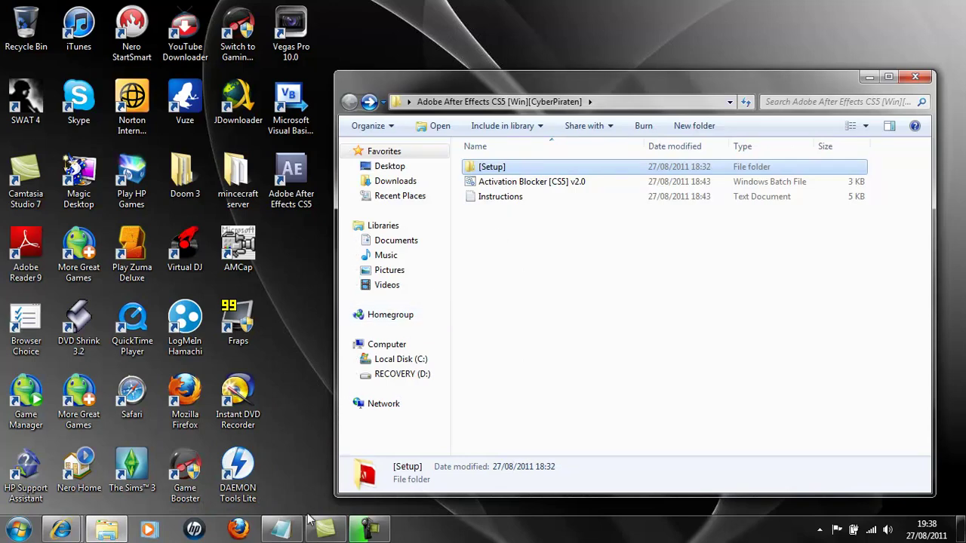
double_click(501, 196)
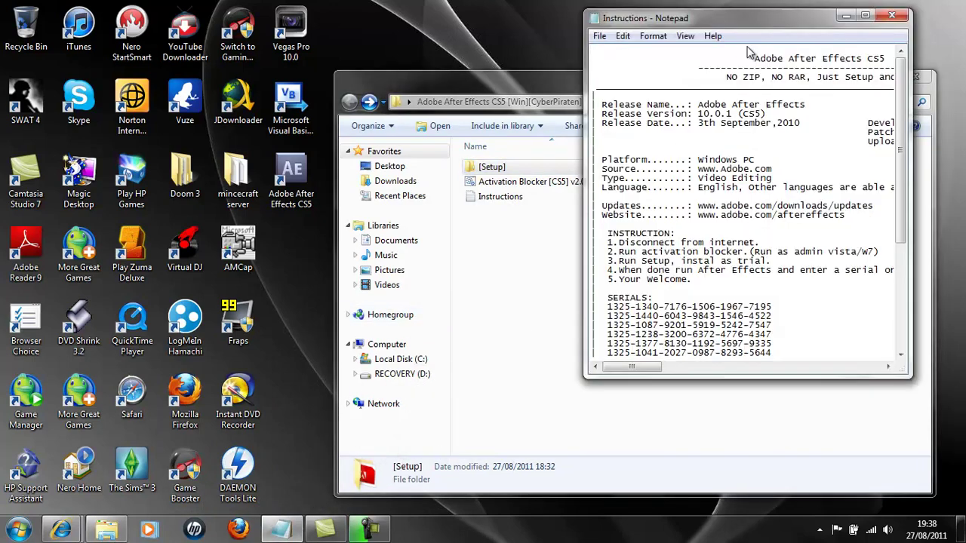
click(864, 16)
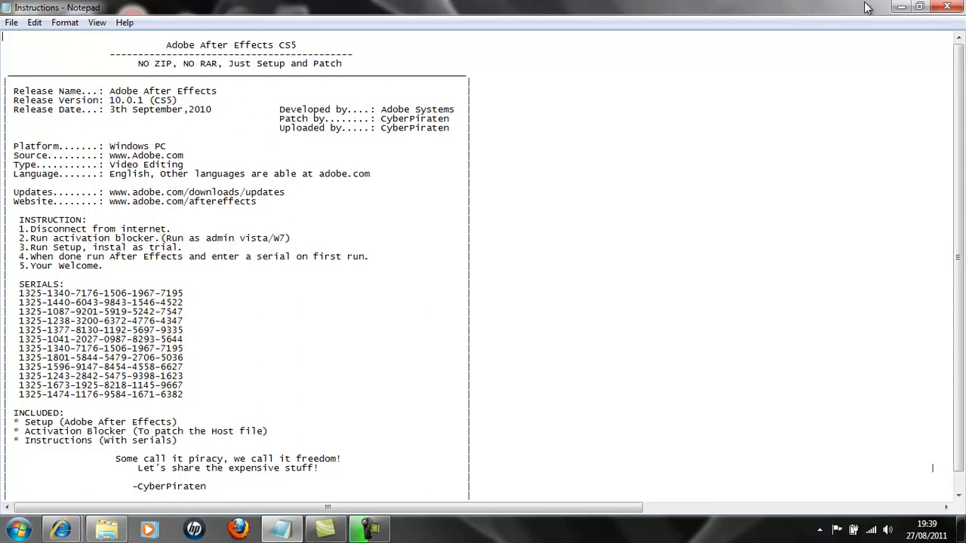
click(902, 7)
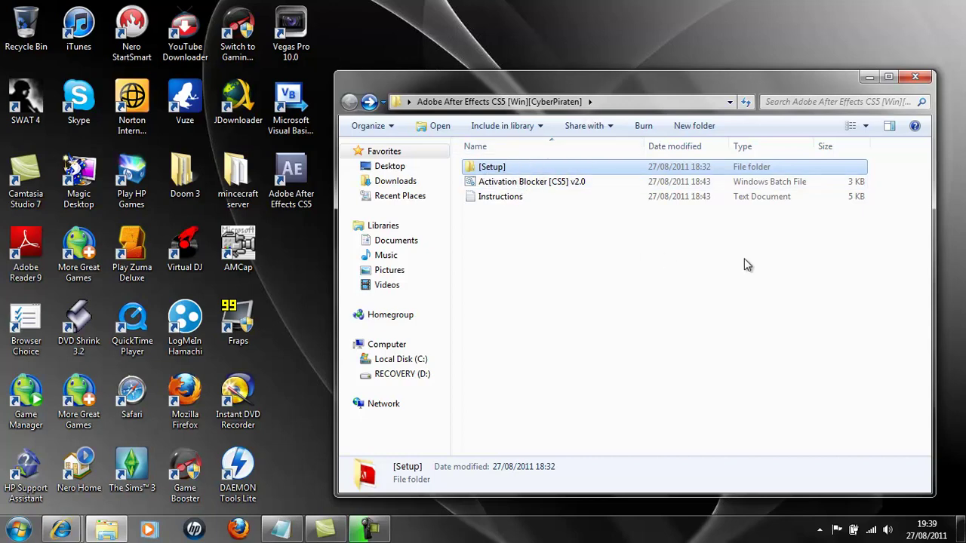
Step: Check the current network connection in the tray flyout, then close it
click(871, 530)
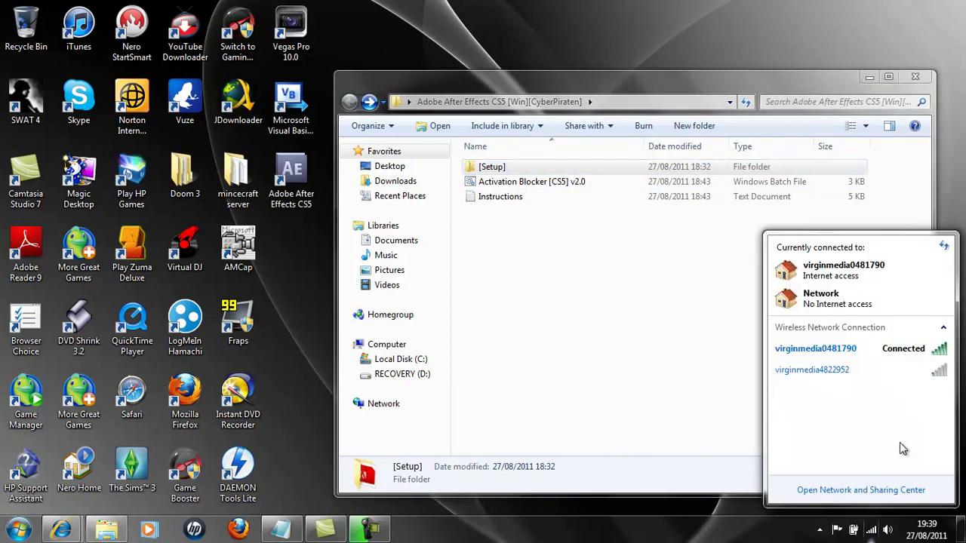
click(880, 355)
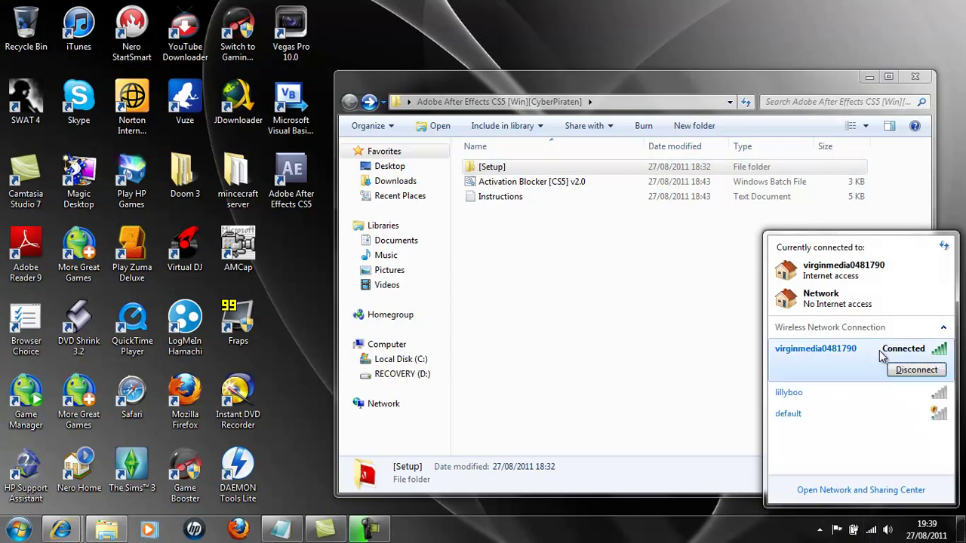
click(881, 357)
mouse_move(853, 393)
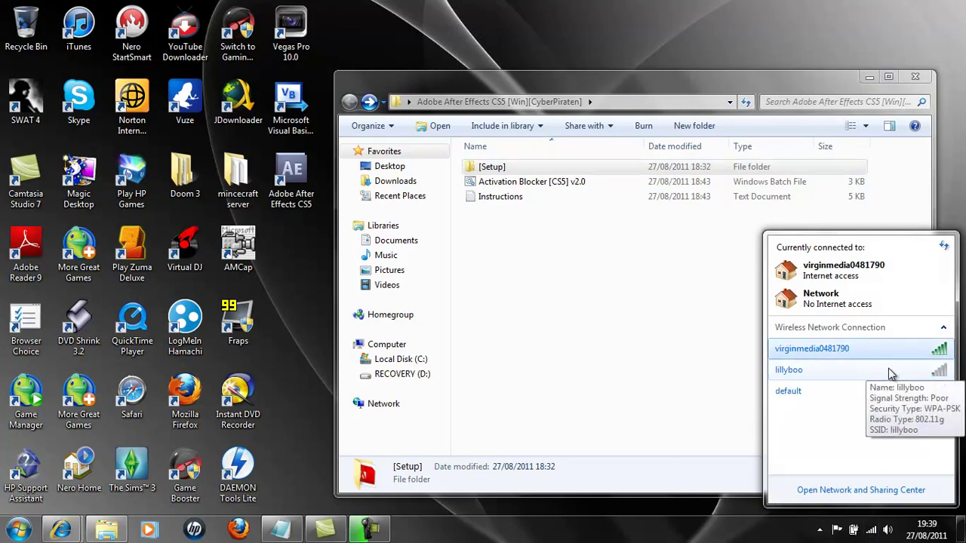
key(Escape)
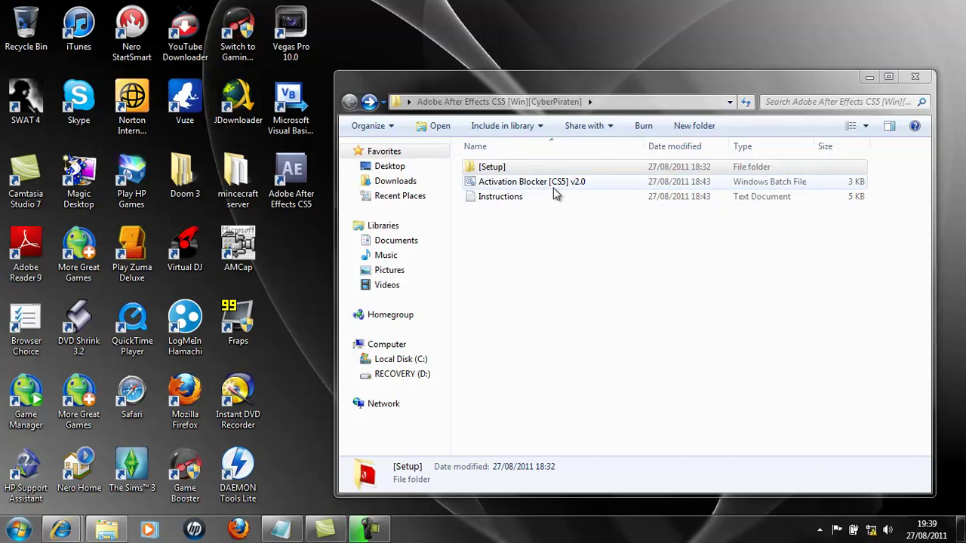
Step: Run Activation Blocker as administrator and dismiss its finished blacklist console
click(528, 182)
right_click(532, 183)
click(608, 237)
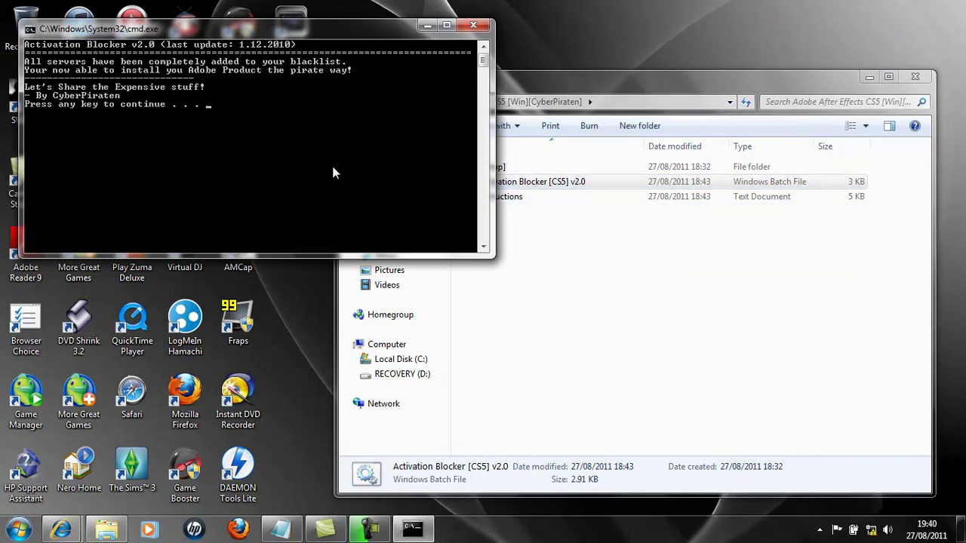
key(Return)
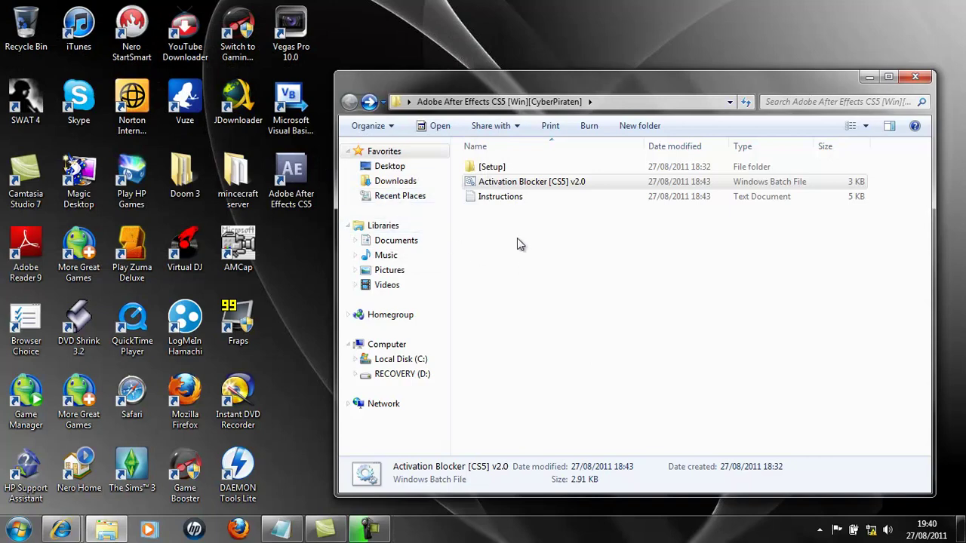
Step: Launch the After Effects setup program from the Setup folder and accept the licence agreement
double_click(494, 167)
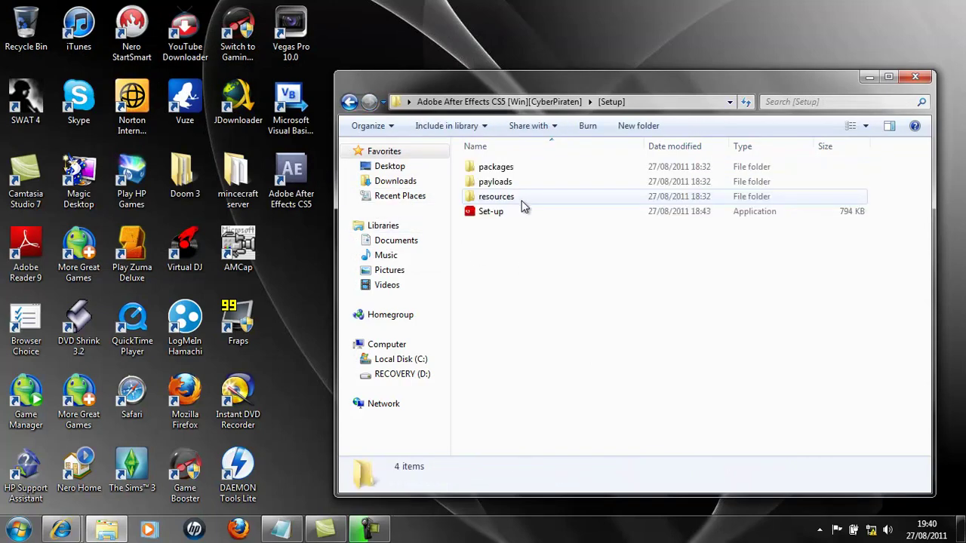
double_click(514, 214)
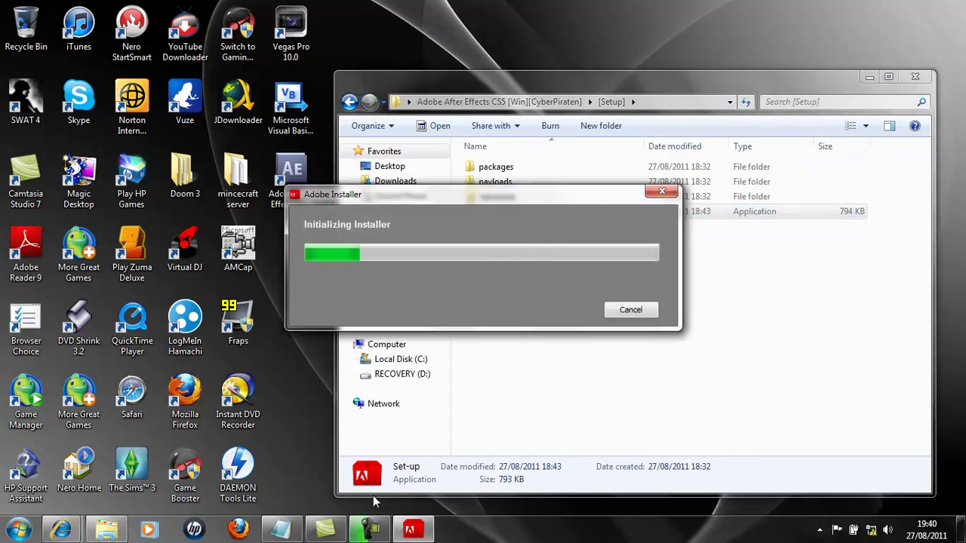
click(369, 530)
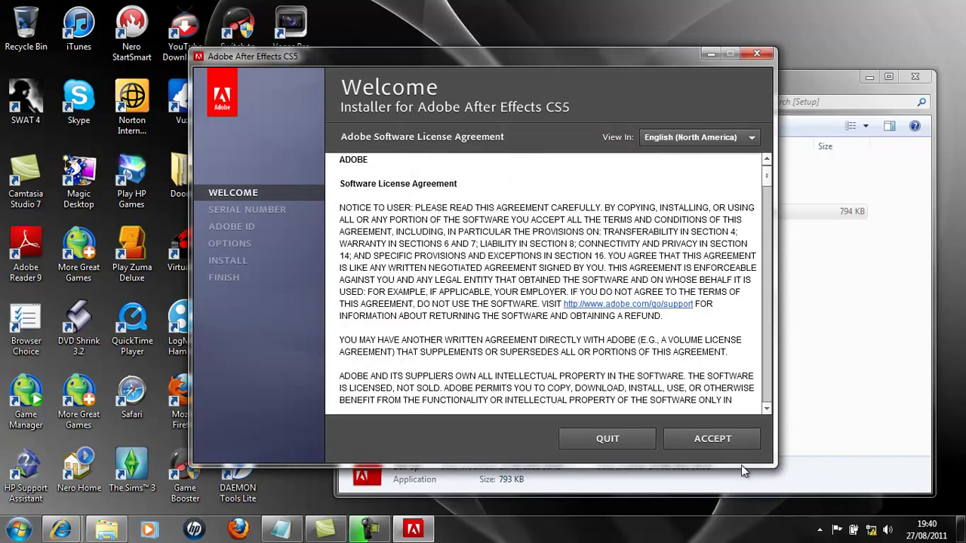
click(718, 445)
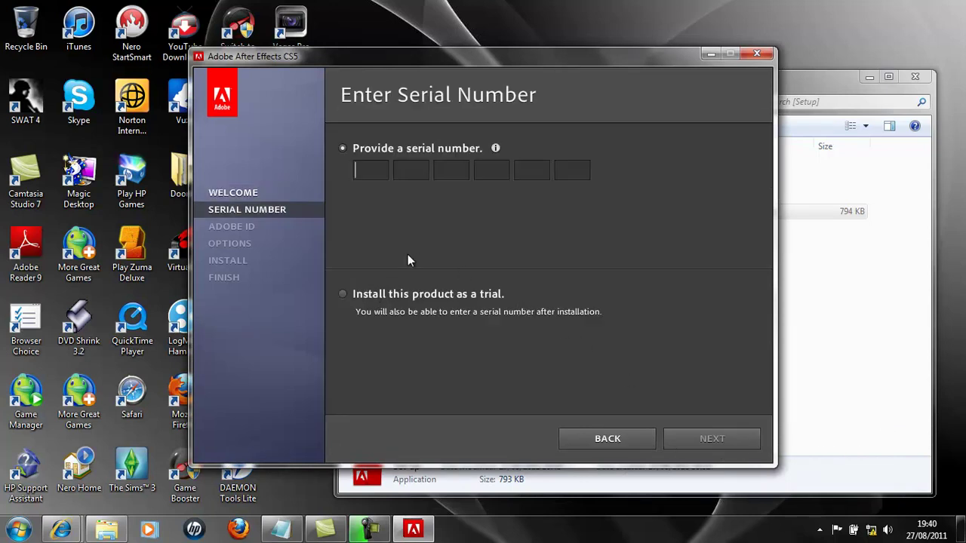
Step: Choose a trial install in English (International) and continue to Install Options
click(365, 295)
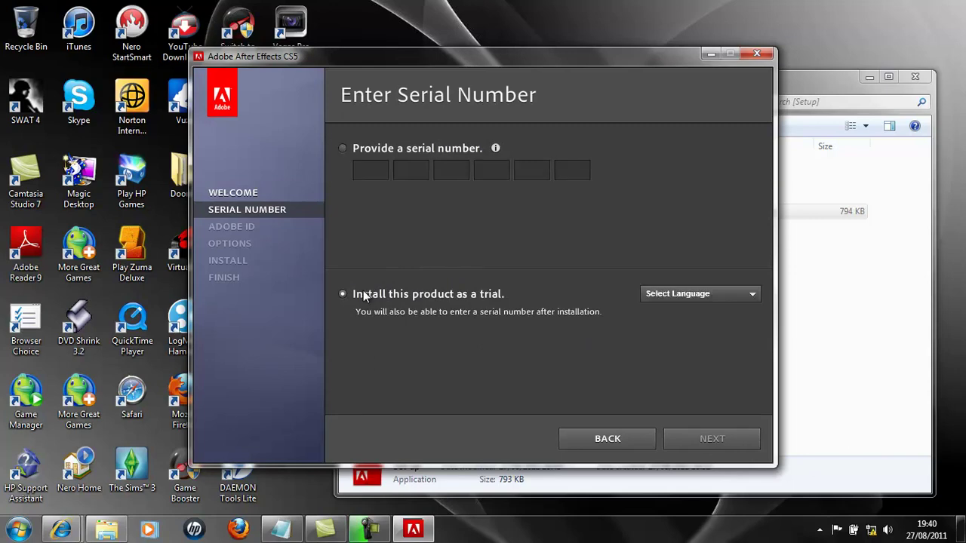
click(695, 293)
click(667, 373)
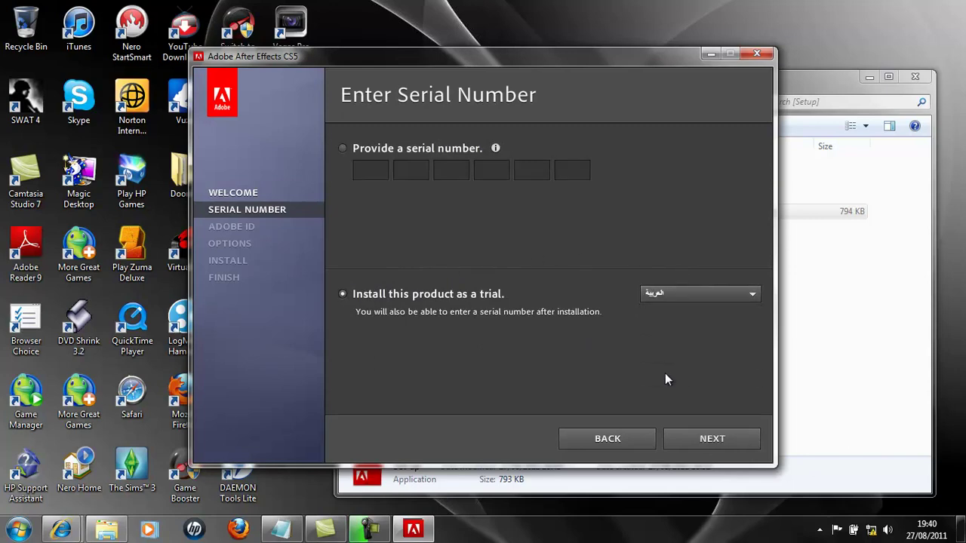
click(676, 295)
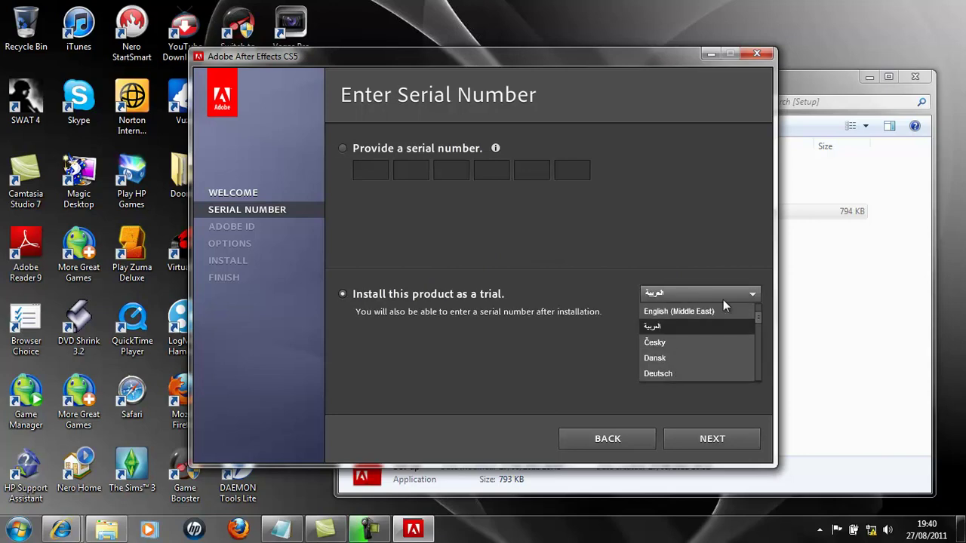
click(683, 327)
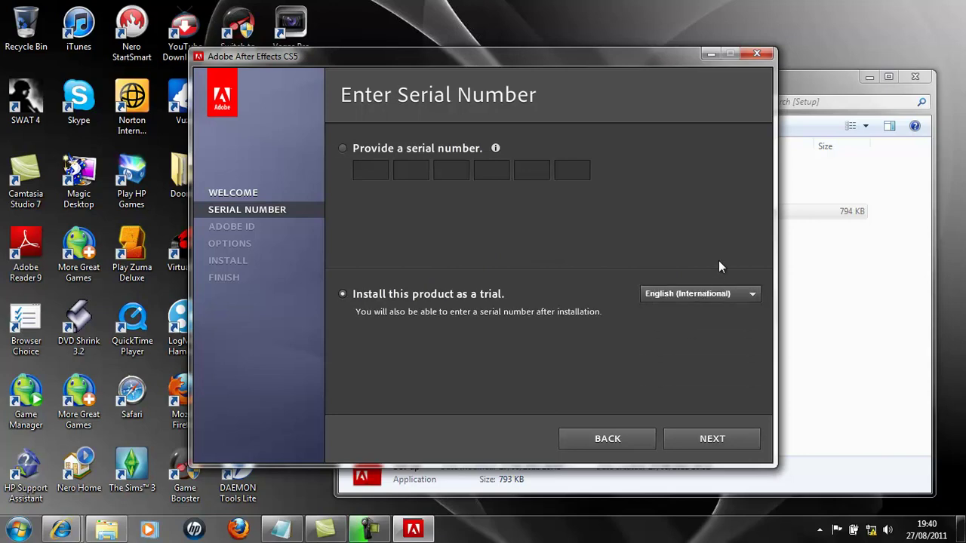
click(727, 436)
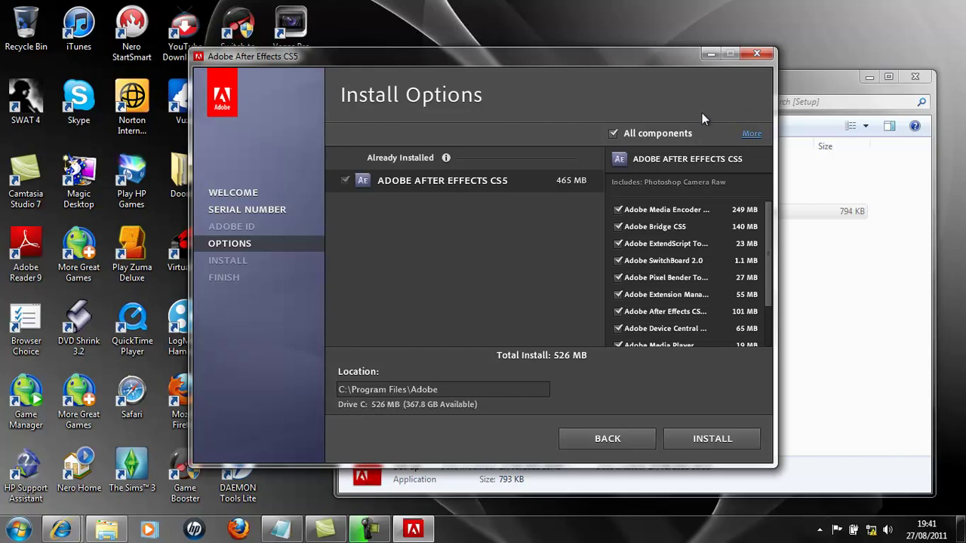
Step: Quit the installer, minimize the Setup folder, and connect to the first wireless network
click(753, 55)
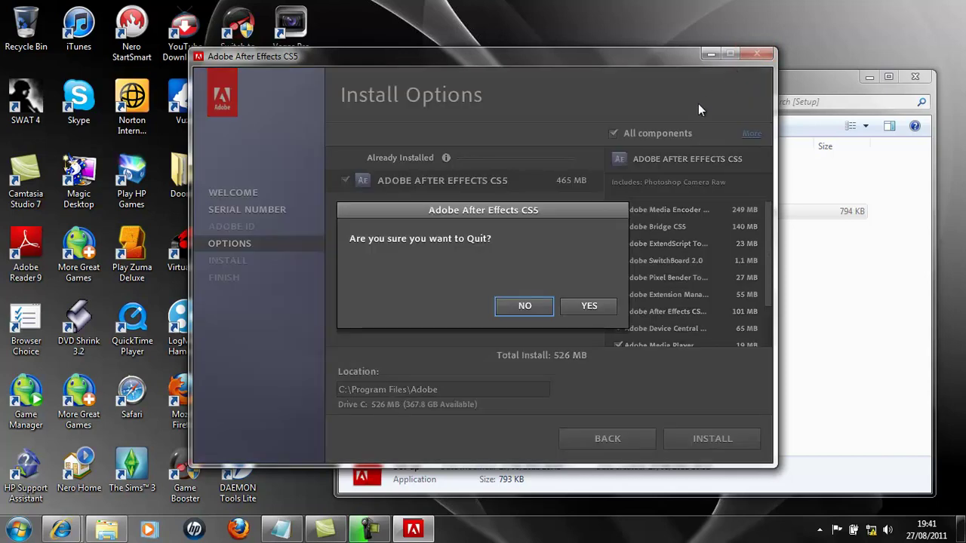
click(597, 308)
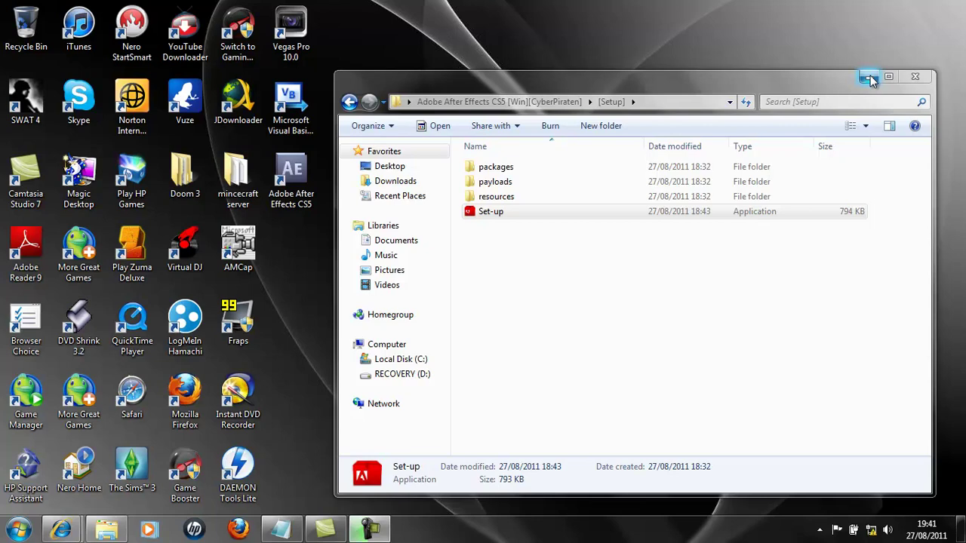
click(868, 77)
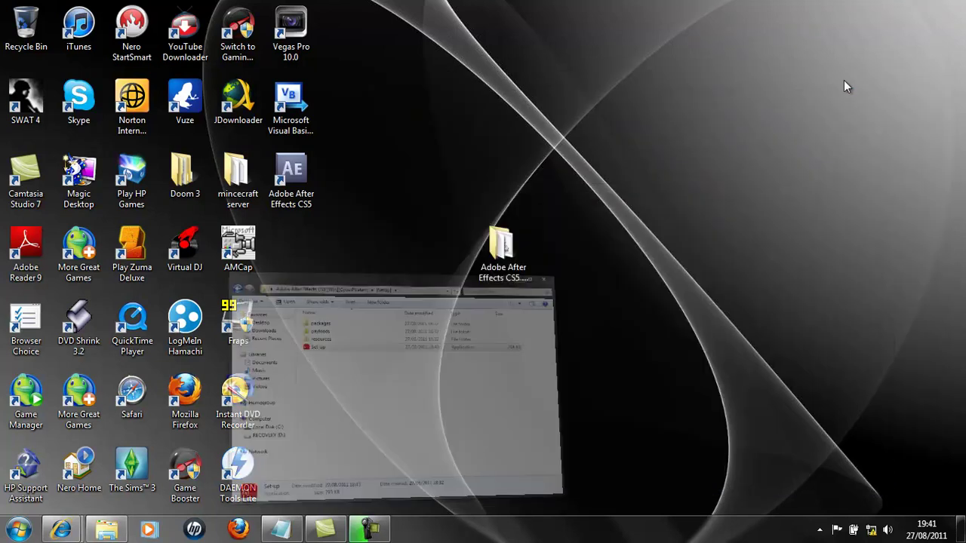
click(871, 530)
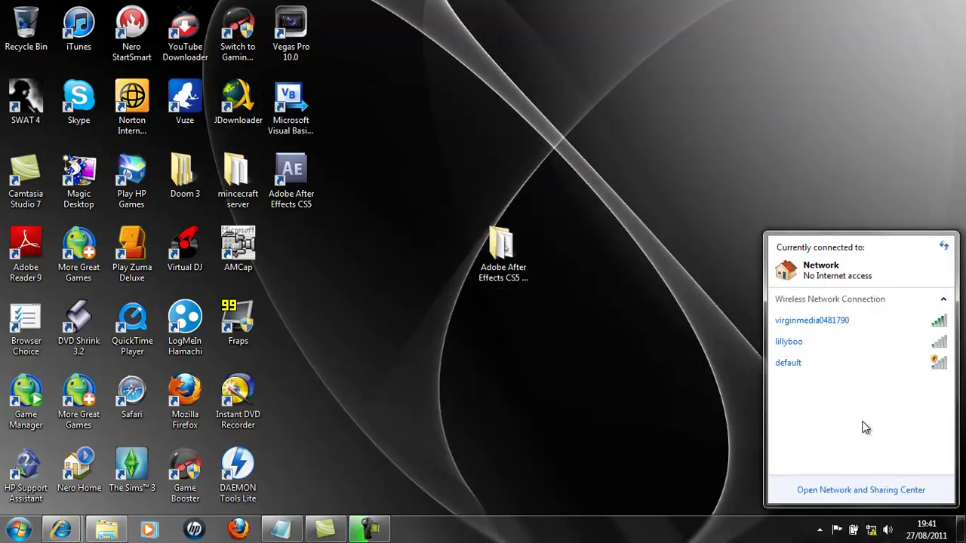
double_click(833, 326)
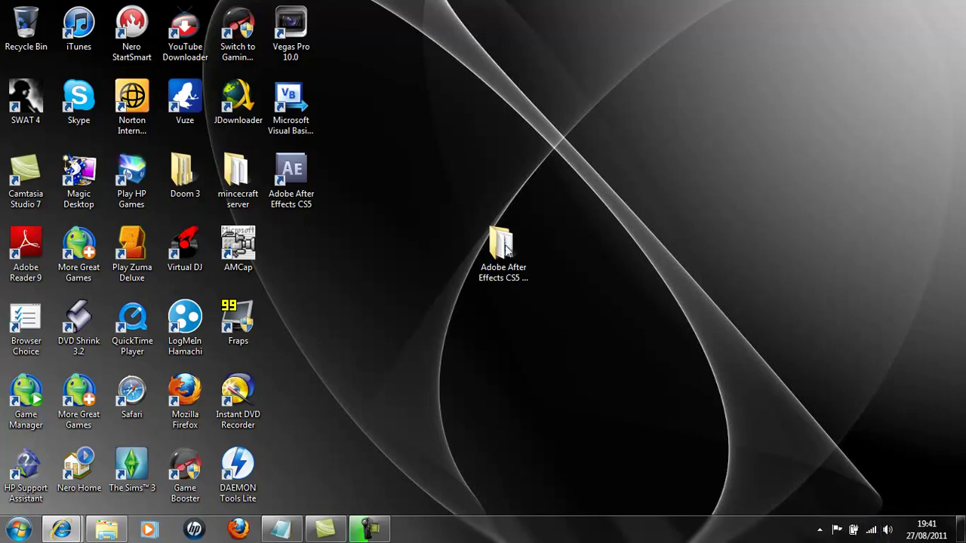
Step: Launch After Effects CS5 and choose to provide a serial number instead of the trial
double_click(291, 178)
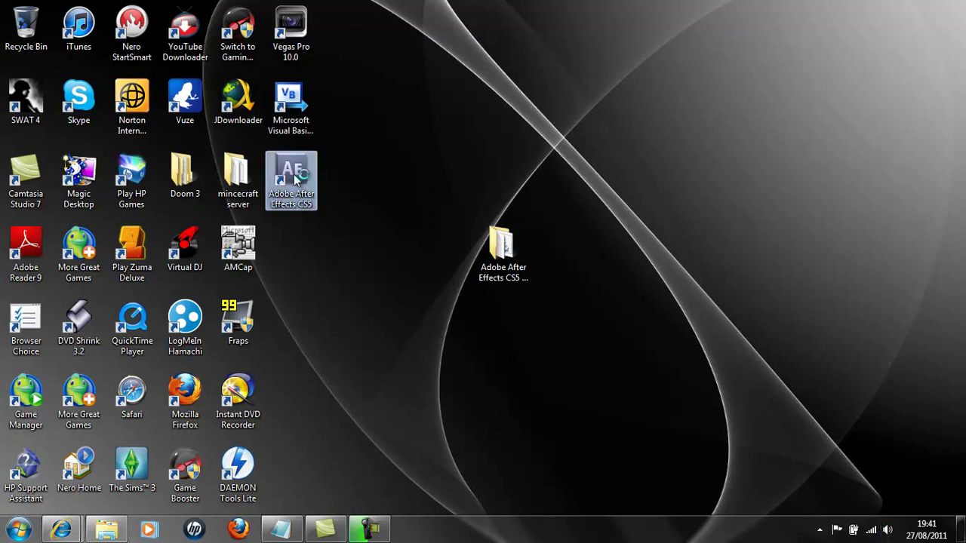
click(414, 152)
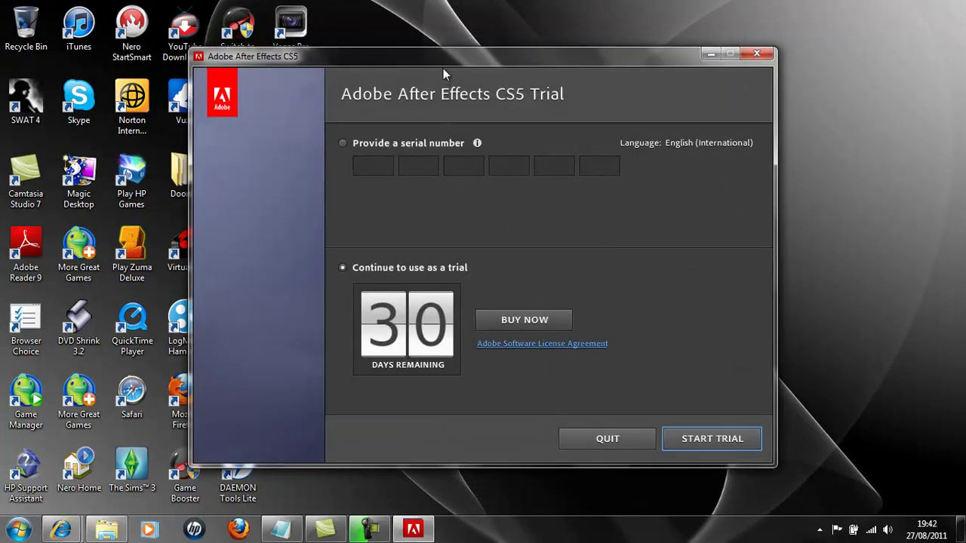
mouse_move(431, 47)
mouse_down()
mouse_move(274, 73)
mouse_move(682, 155)
mouse_move(807, 86)
mouse_move(767, 25)
mouse_move(381, 6)
mouse_move(349, 50)
mouse_move(463, 38)
mouse_move(437, 27)
mouse_up()
click(361, 129)
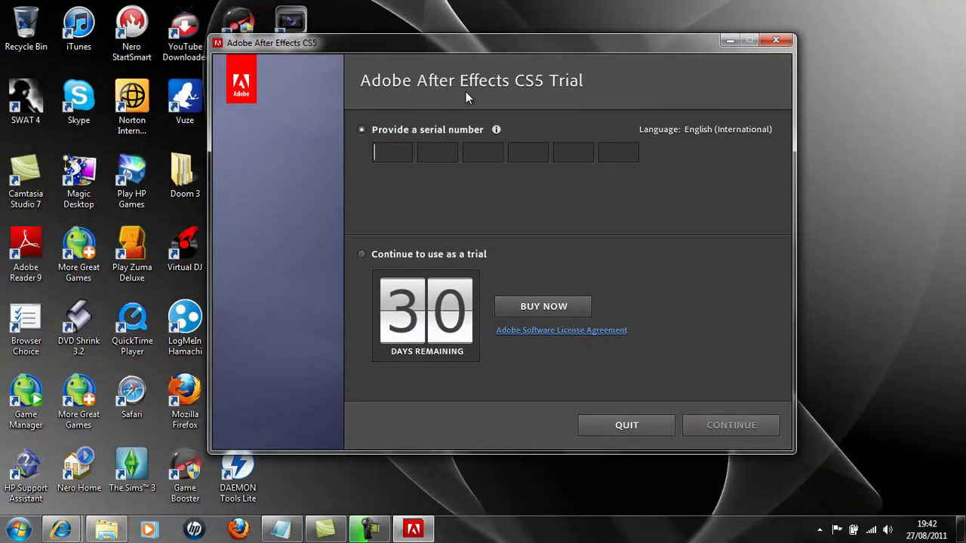
Step: Copy the third serial number from the Instructions file, paste it, and continue
click(280, 529)
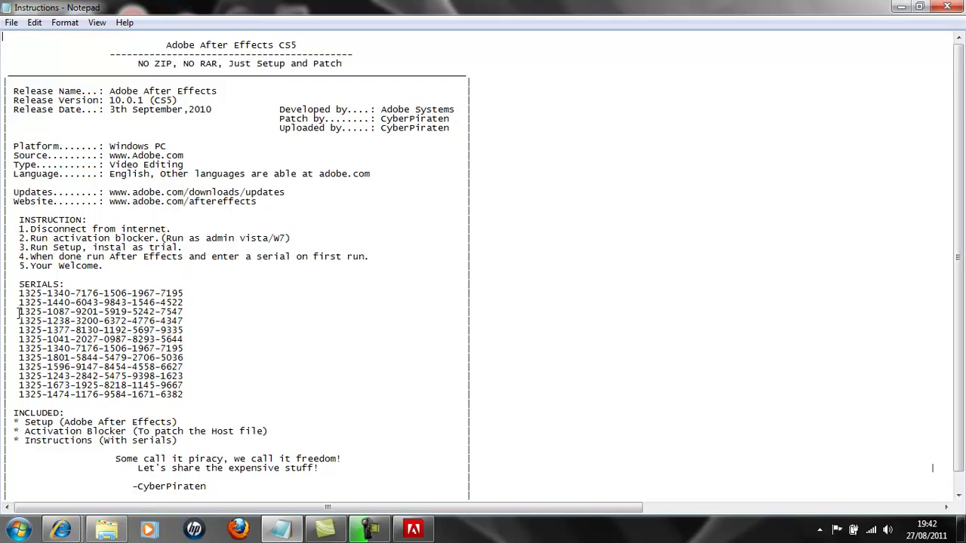
drag(19, 311, 184, 312)
key(ctrl+c)
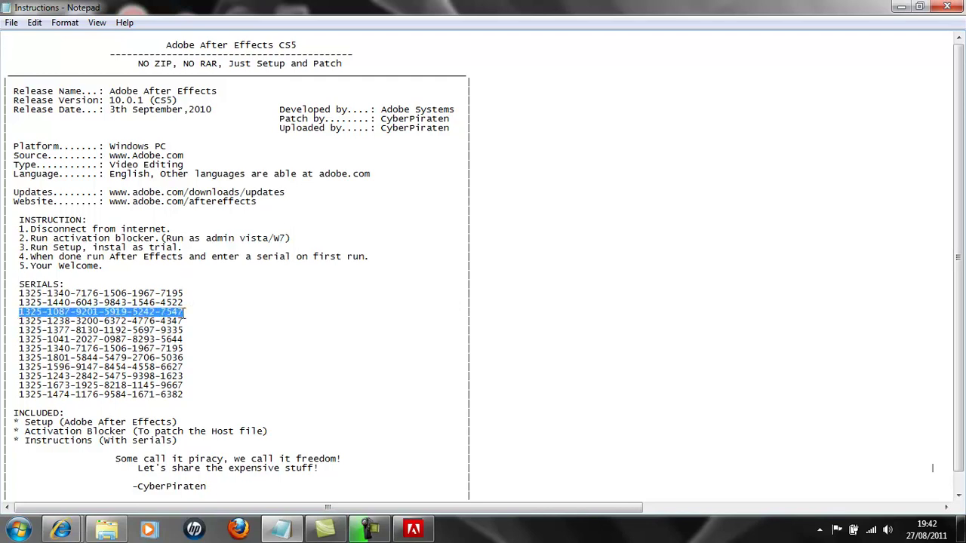
click(902, 7)
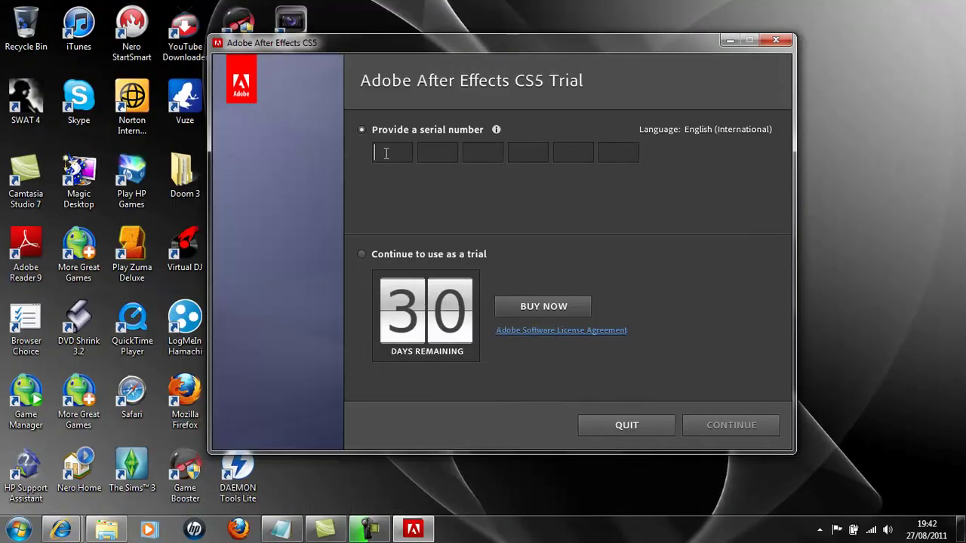
key(ctrl+v)
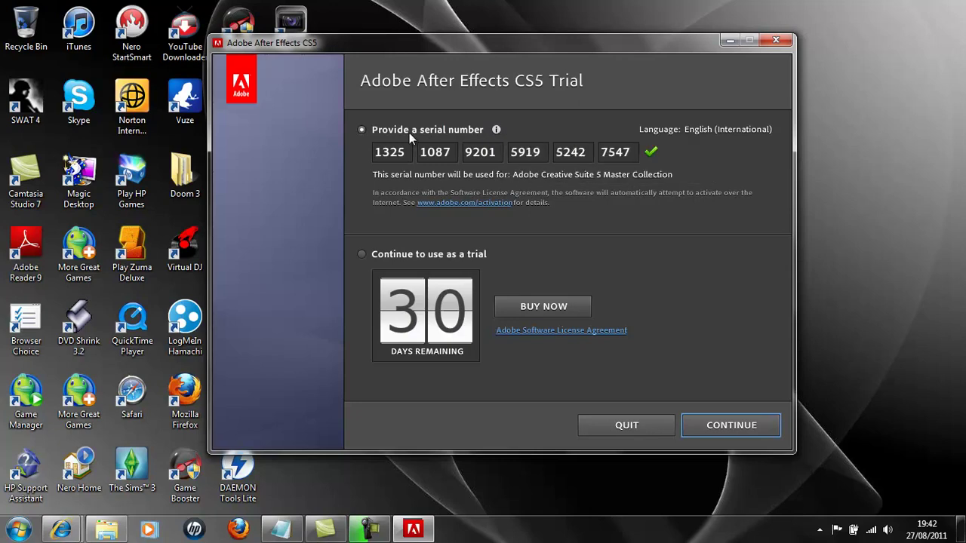
click(745, 424)
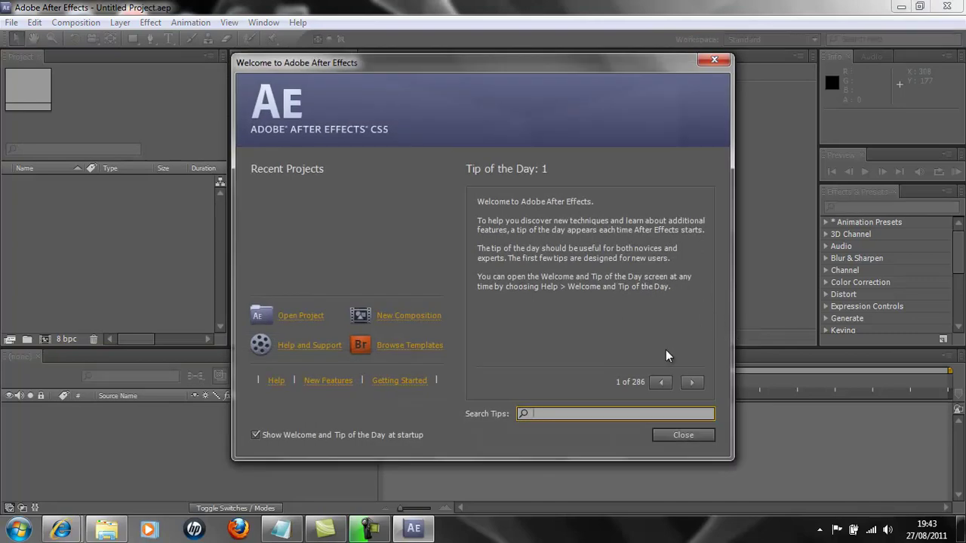
Step: Close the Welcome and Tip of the Day screen, leaving the empty Untitled Project
click(677, 438)
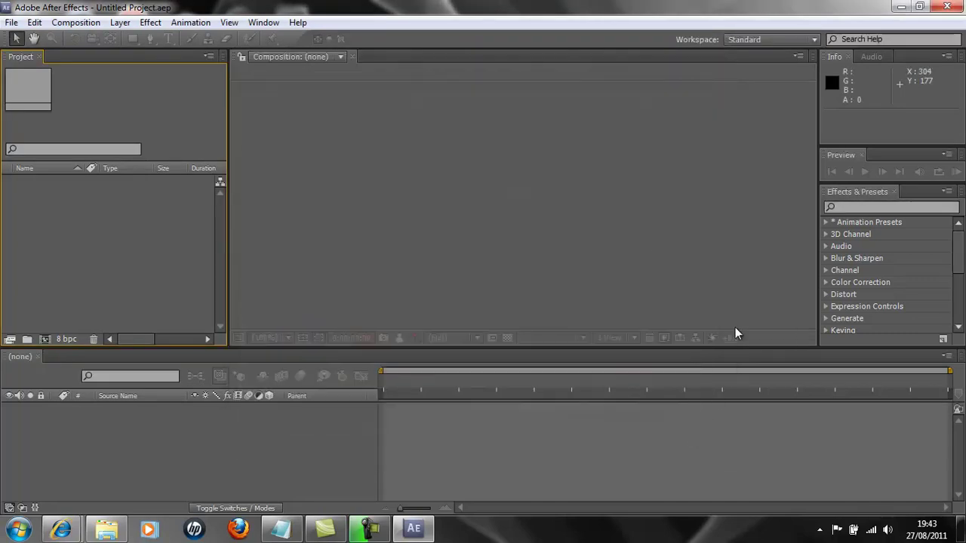